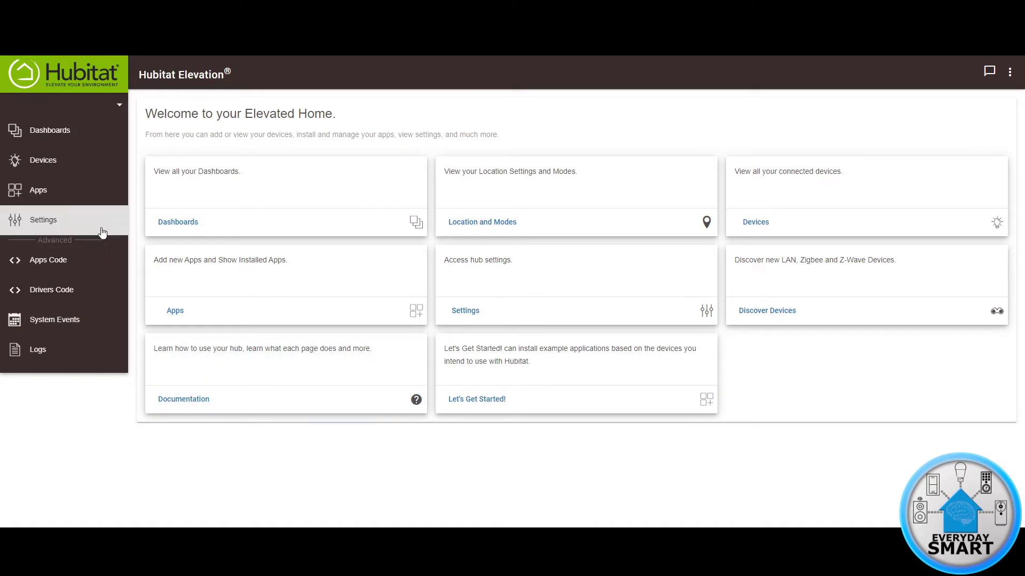
- Open the Living Room Sonos device page from the Devices list
click(52, 169)
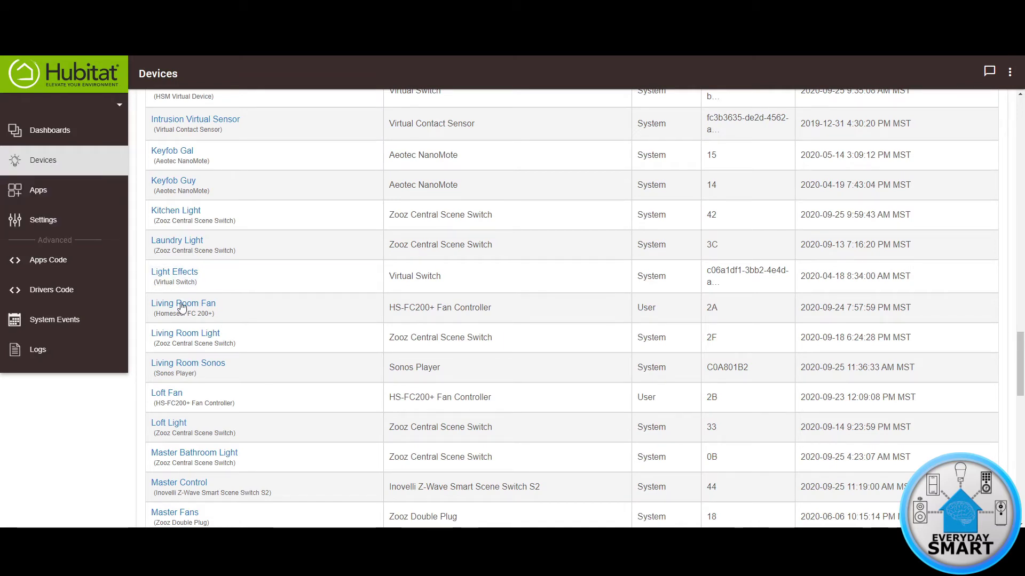
click(208, 358)
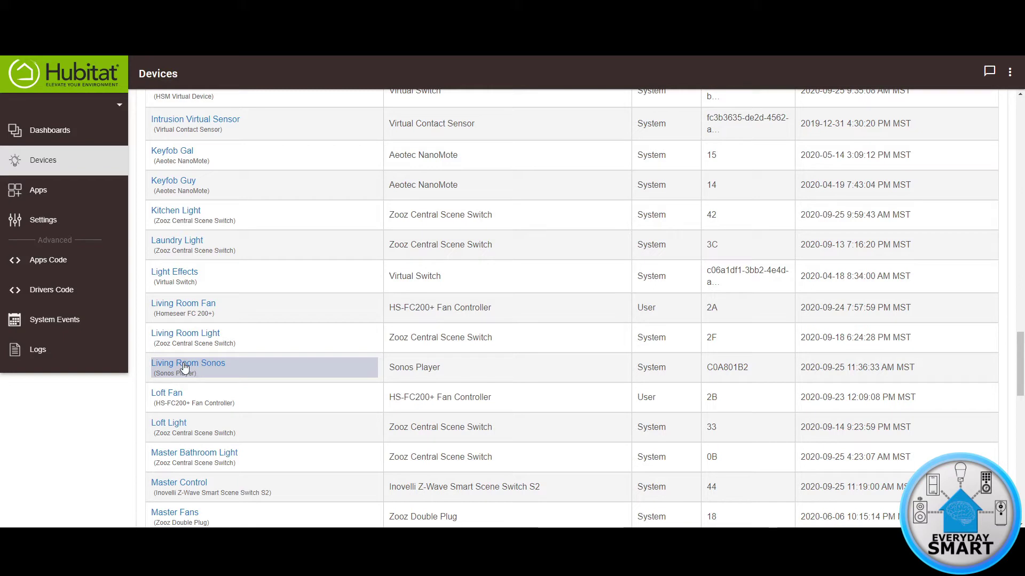
click(185, 367)
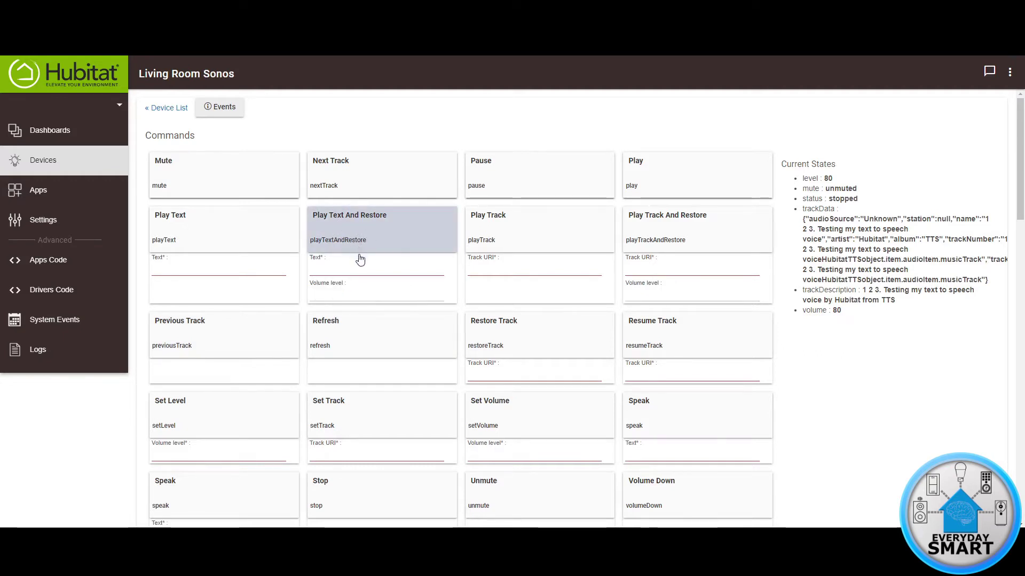
key(Return)
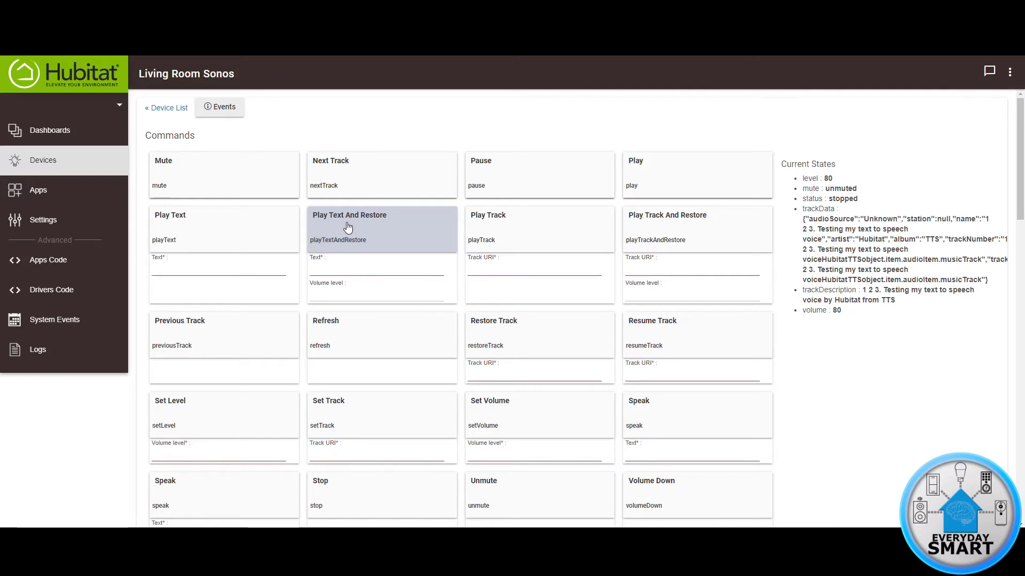
- Paste the test sentence into the Play Text And Restore text field
click(328, 269)
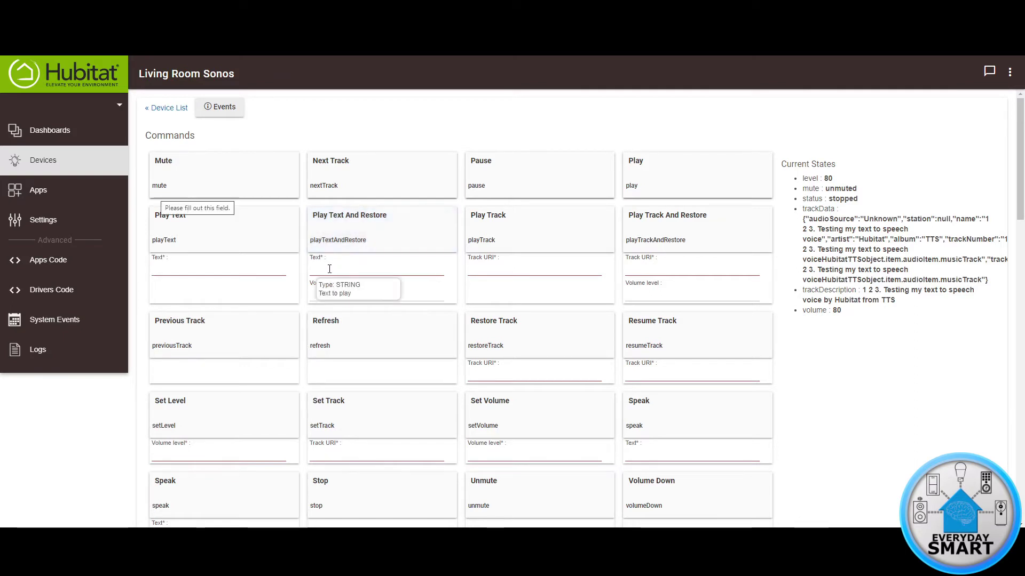
key(ctrl+v)
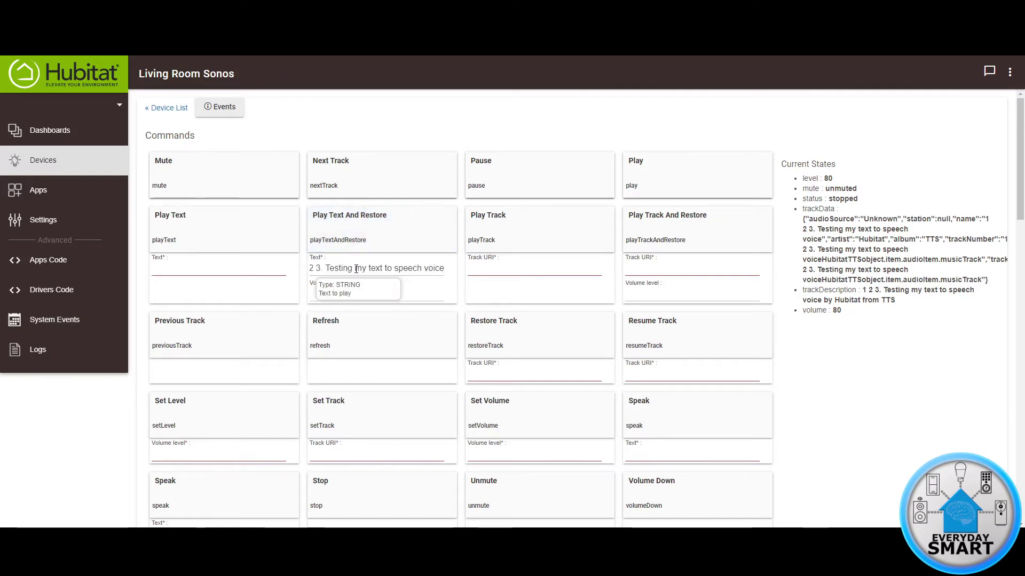
drag(384, 270, 282, 265)
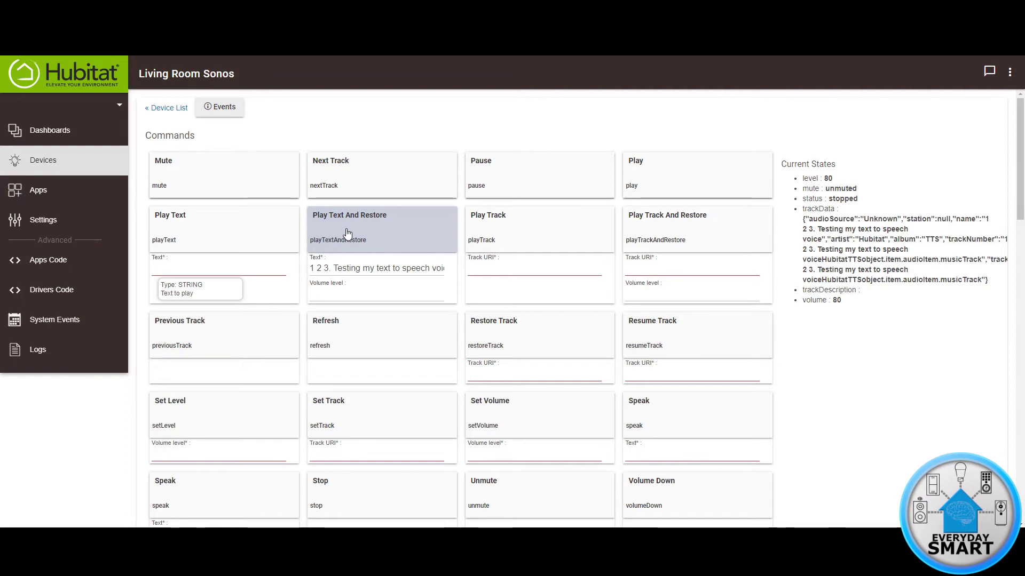
- Choose Ivy, Female, US English as the Default TTS Voice in Hub Details, then close it
click(44, 221)
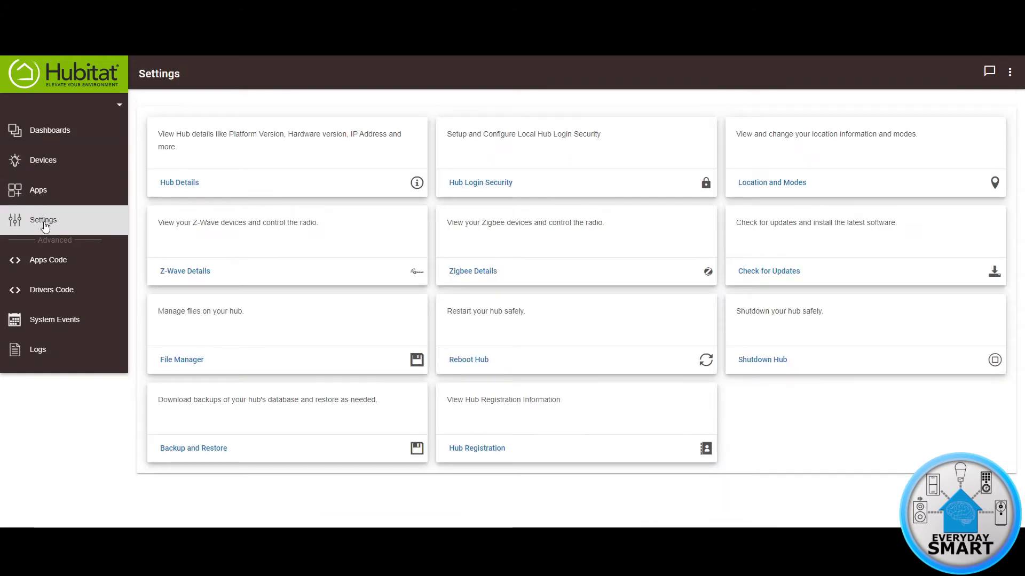
click(182, 185)
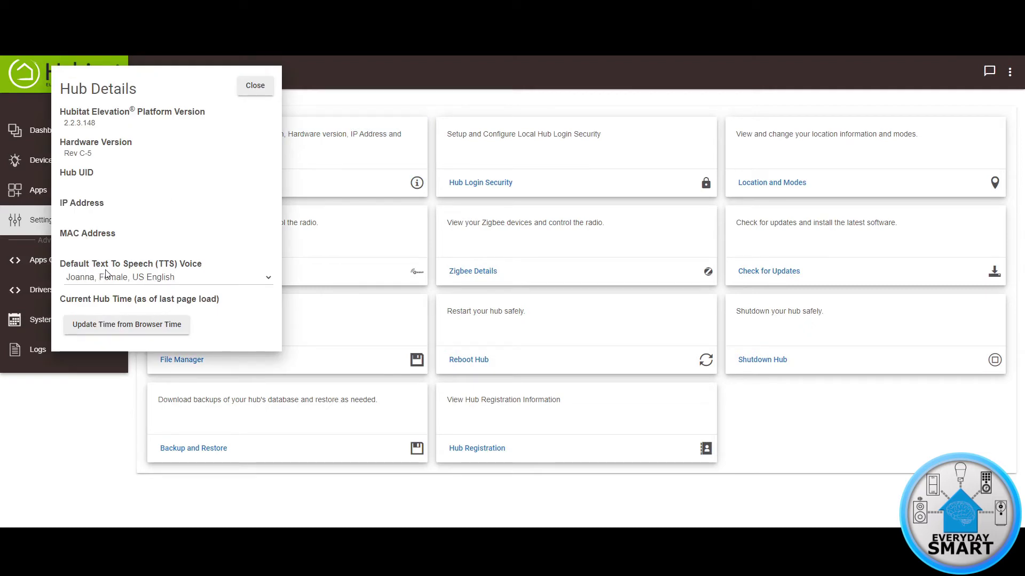
click(270, 280)
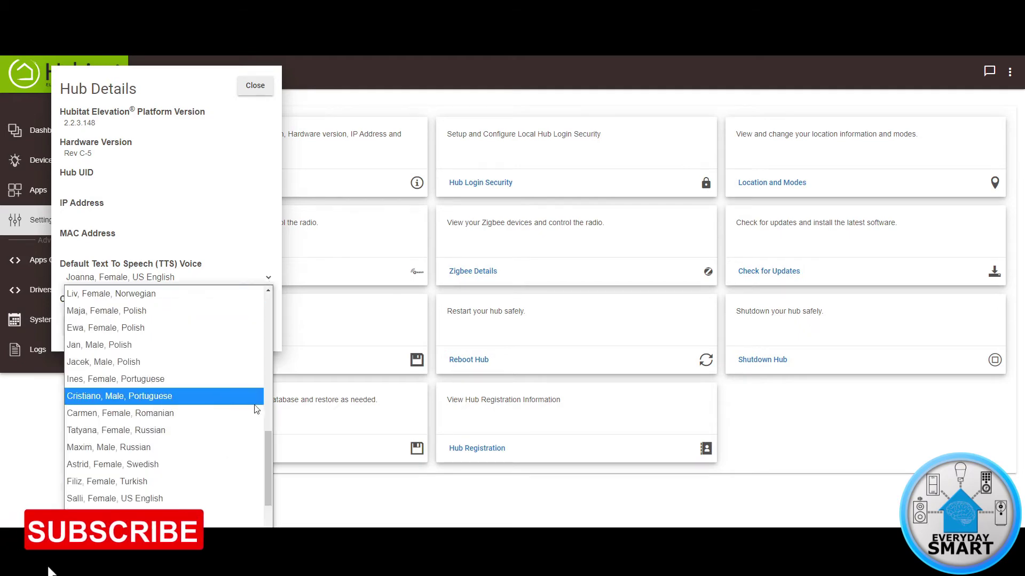
drag(269, 434, 259, 484)
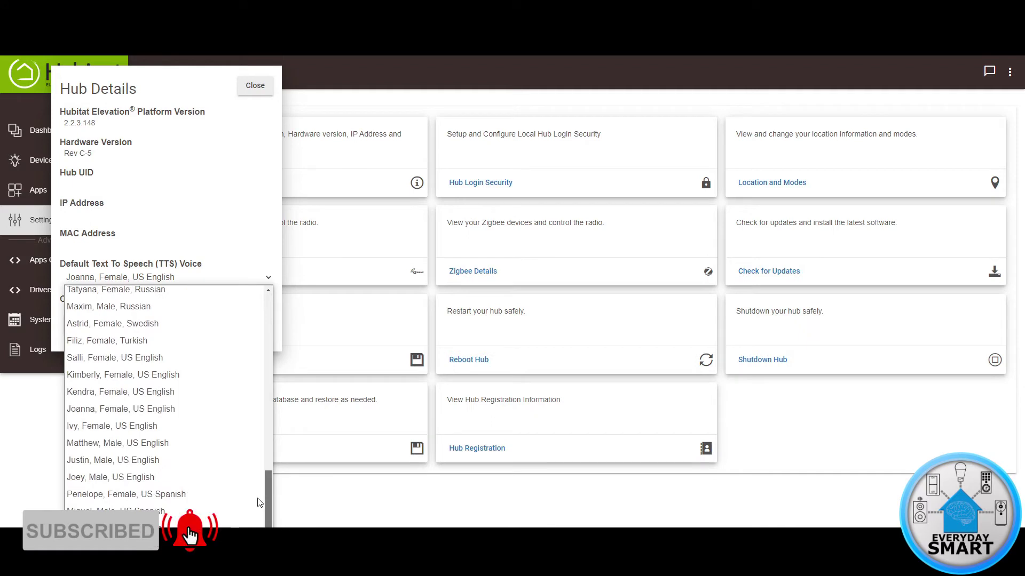
drag(258, 498, 264, 415)
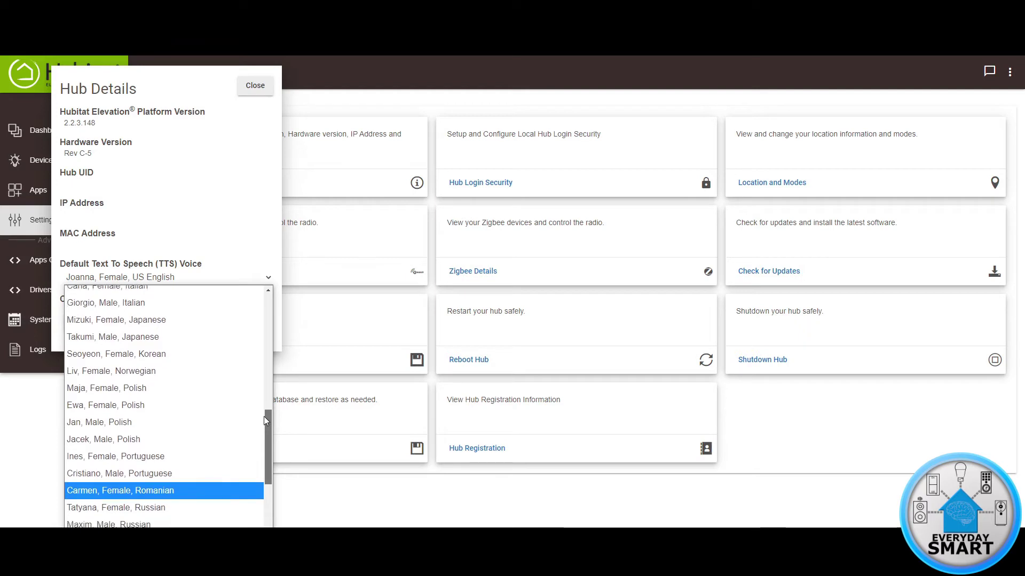
drag(264, 415, 264, 443)
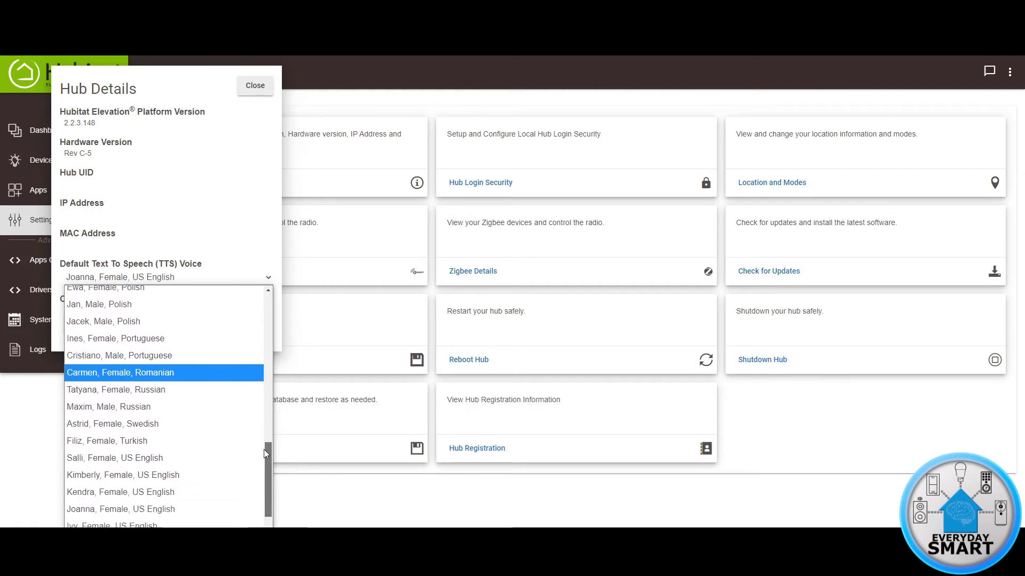
drag(263, 443, 263, 411)
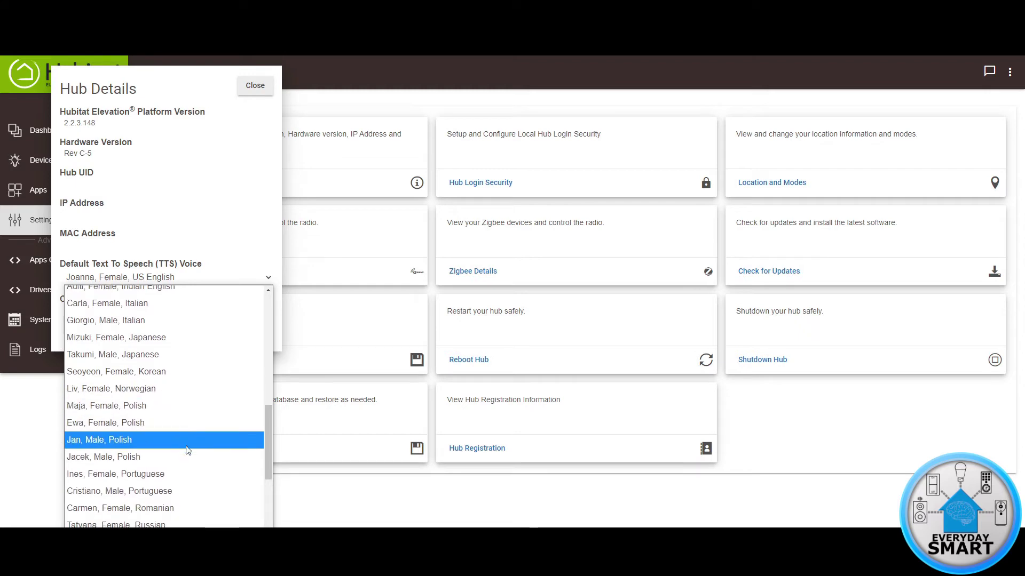
scroll(189, 450, down, 5)
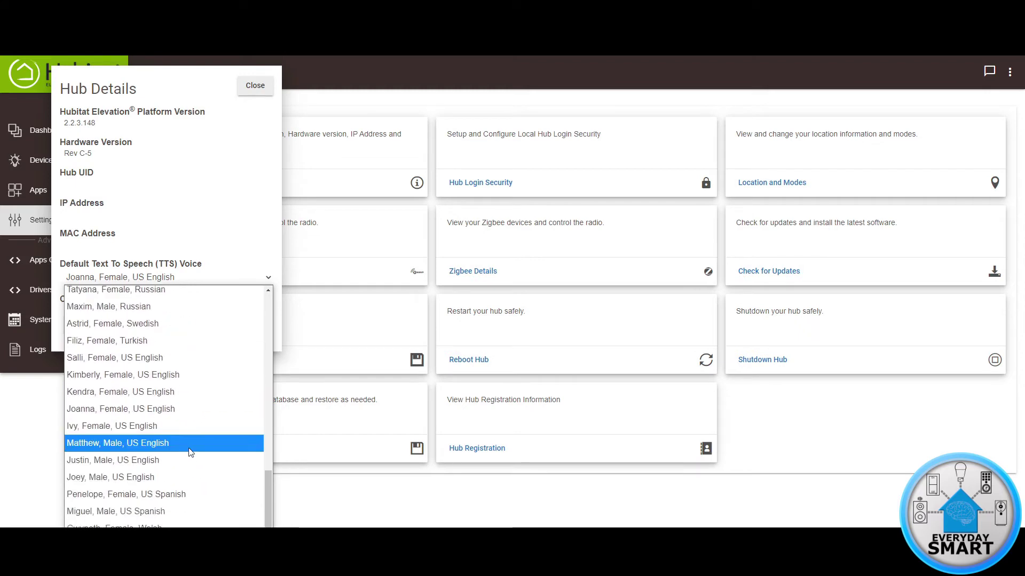
click(108, 430)
click(255, 84)
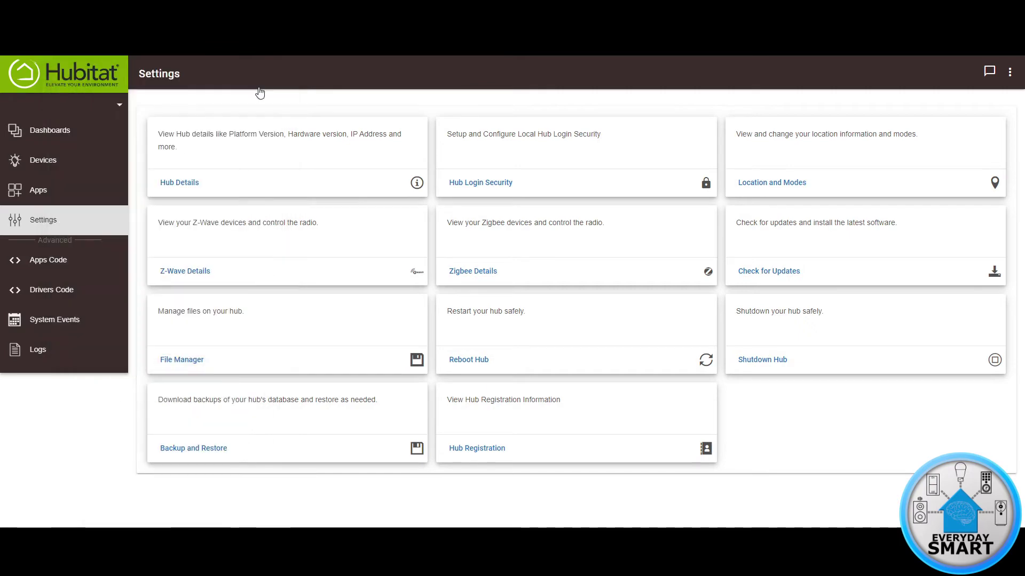
- Paste the test phrase into Living Room Sonos and run Play Text And Restore with it
click(63, 161)
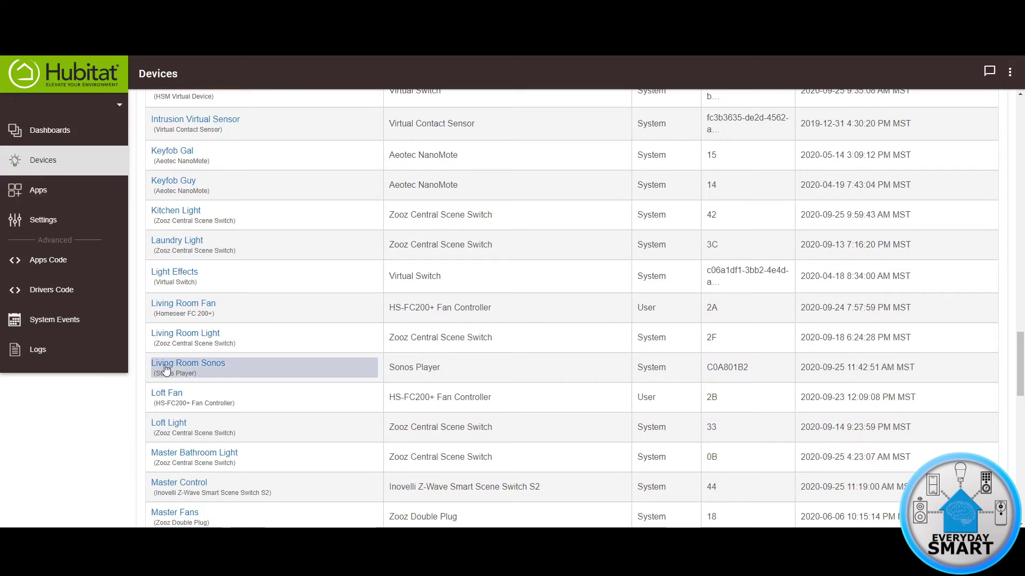
click(193, 366)
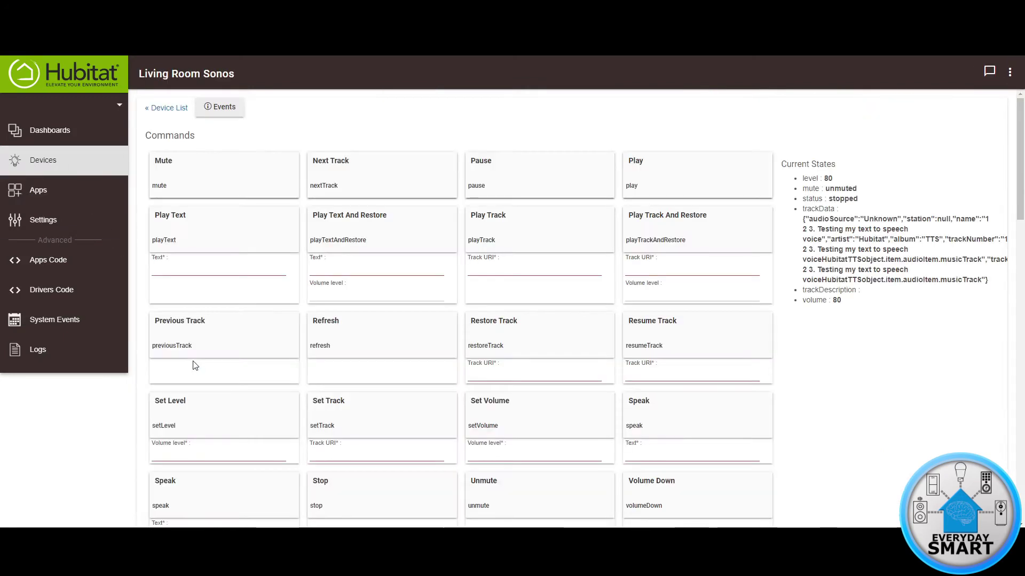
click(345, 268)
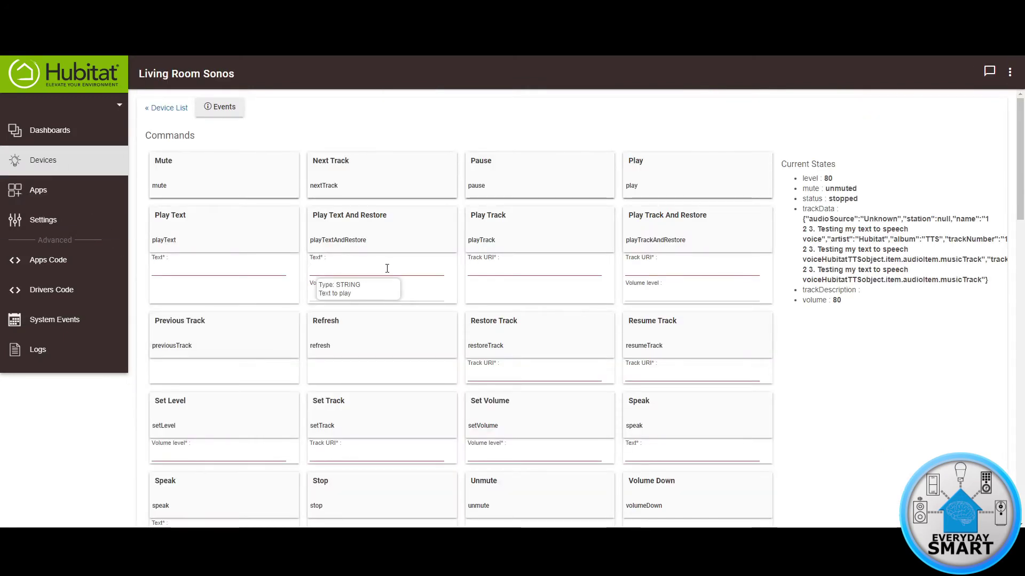
key(ctrl+v)
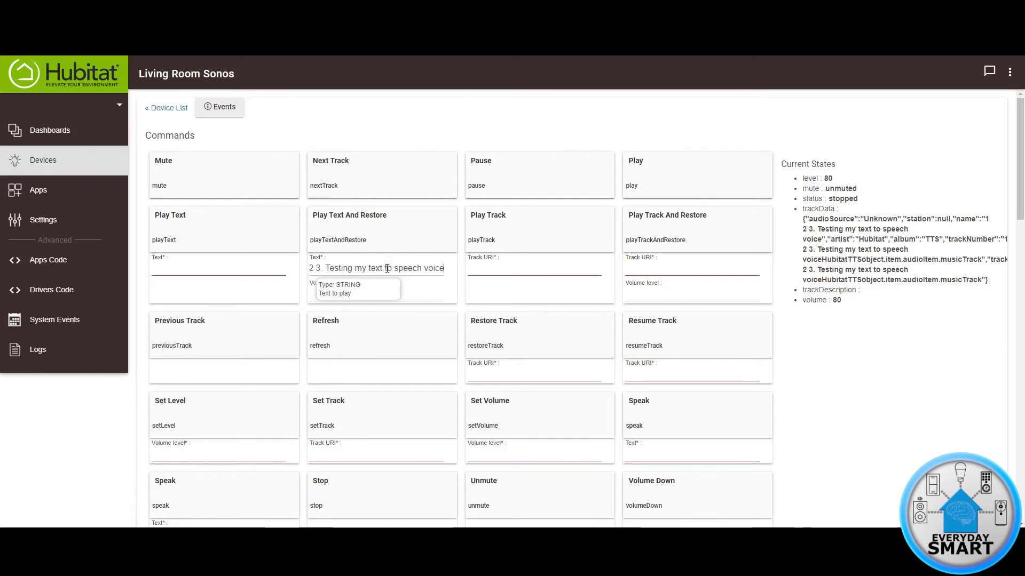
click(344, 227)
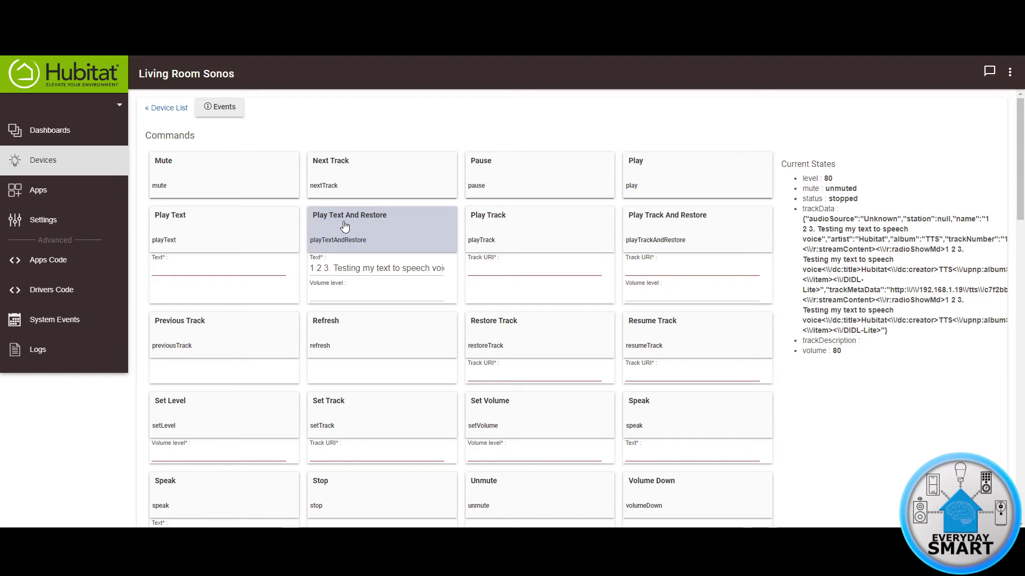
- Choose Joey, Male, US English as the Default Text To Speech Voice in Hub Details, then close it
click(43, 220)
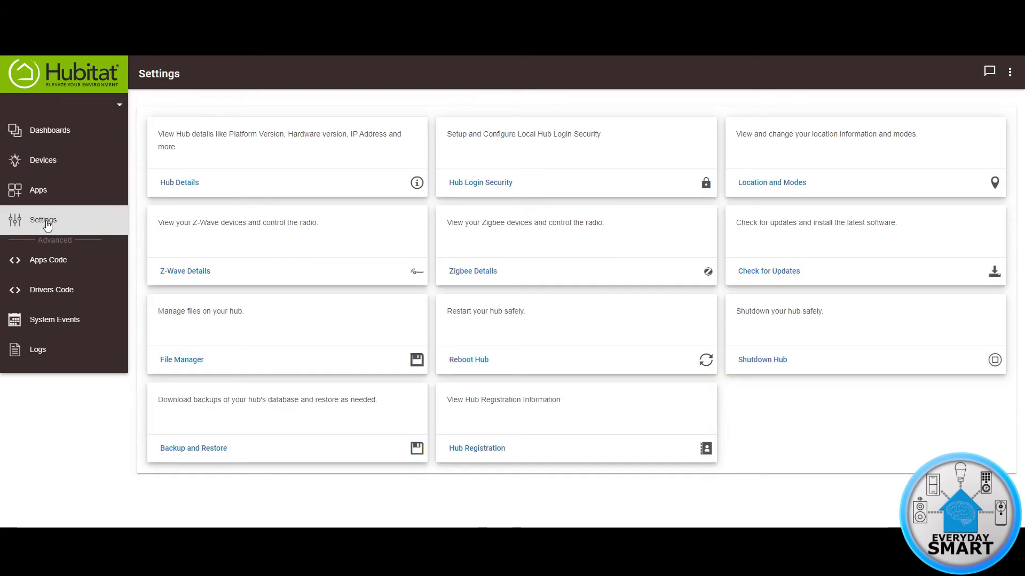
click(183, 193)
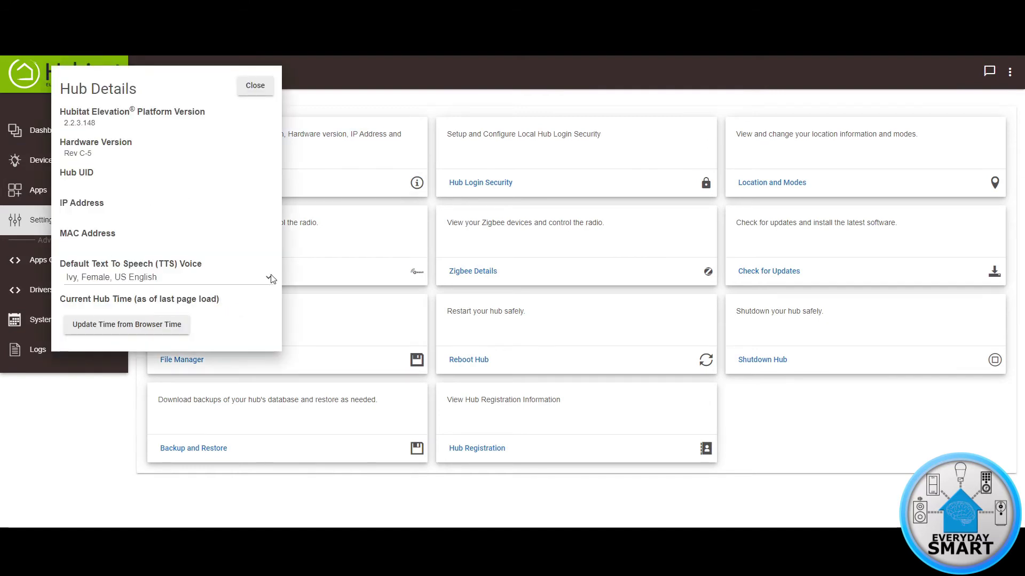
click(270, 279)
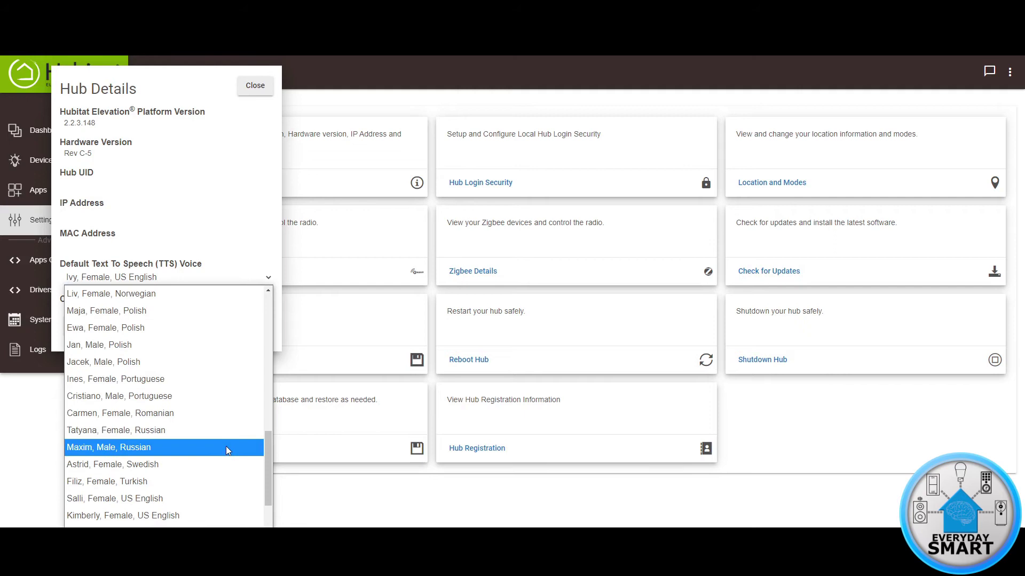
scroll(224, 448, down, 2)
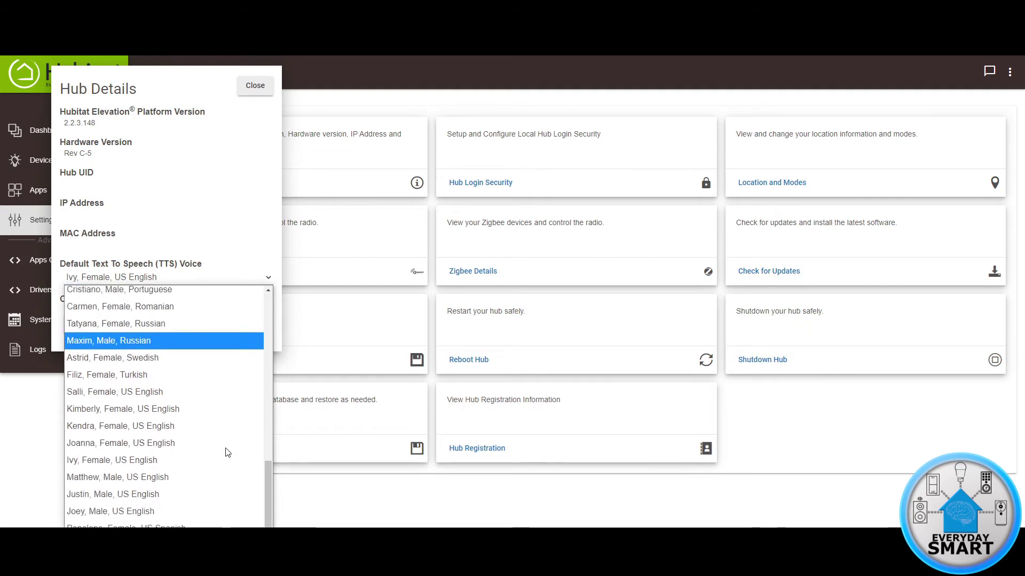
scroll(160, 472, down, 1)
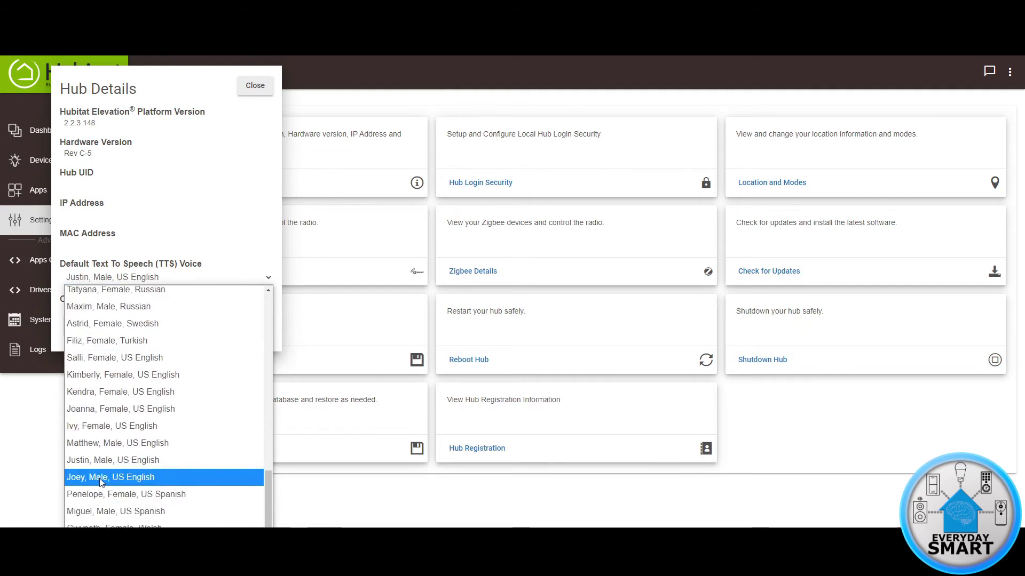
click(107, 477)
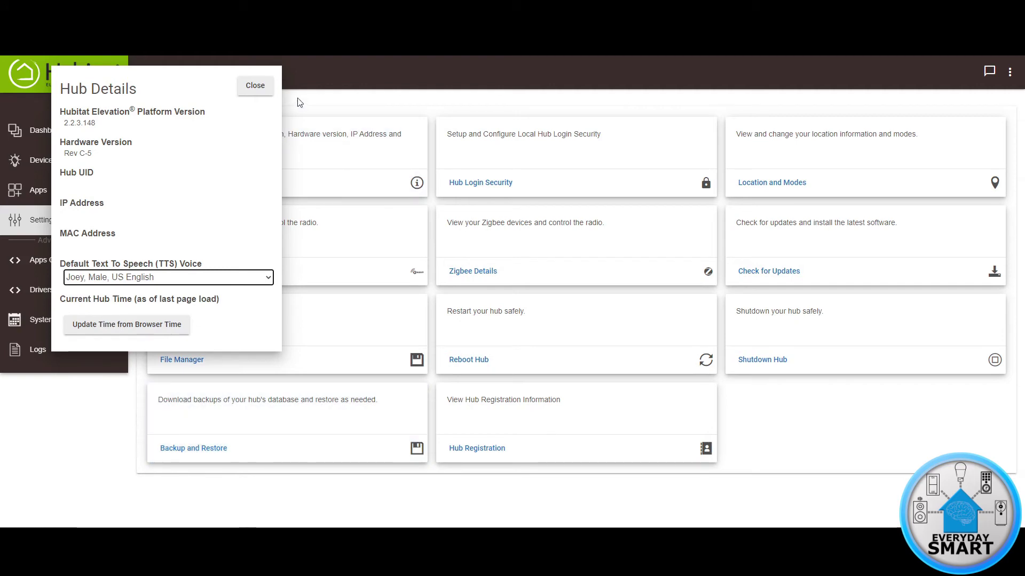
click(256, 87)
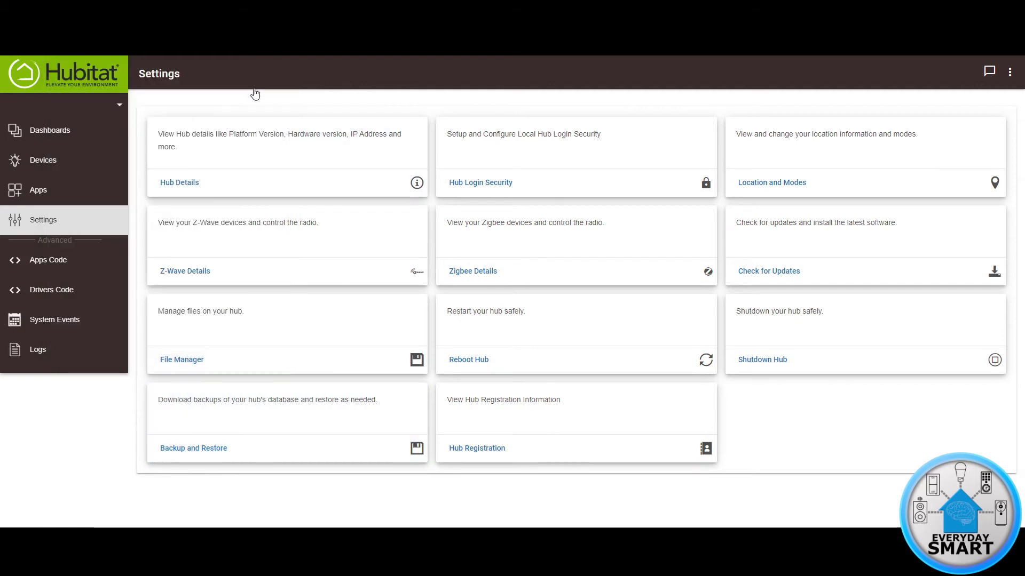
- Replay the pasted test phrase on Living Room Sonos with Play Text And Restore in Joey's voice
click(62, 161)
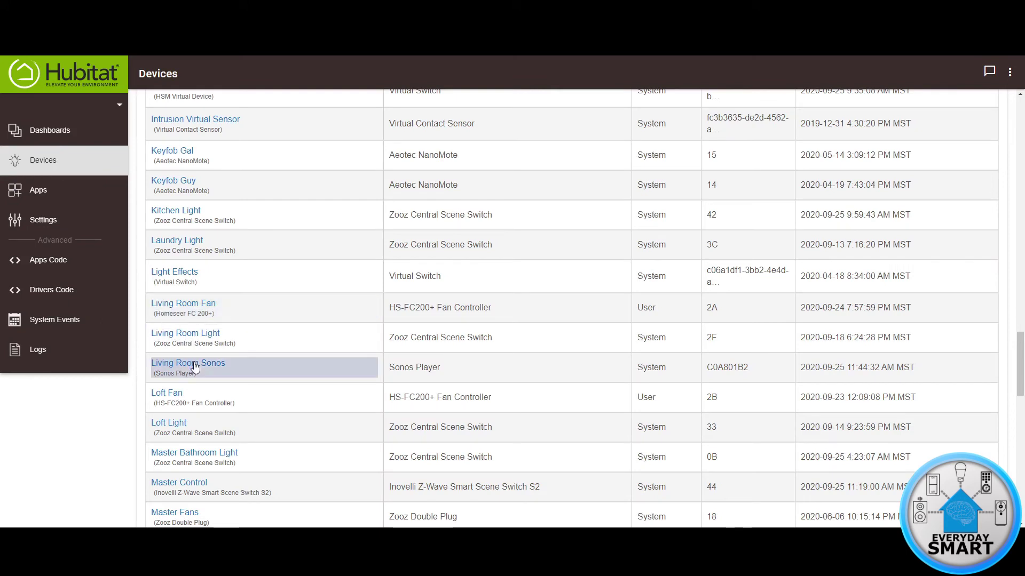
click(194, 368)
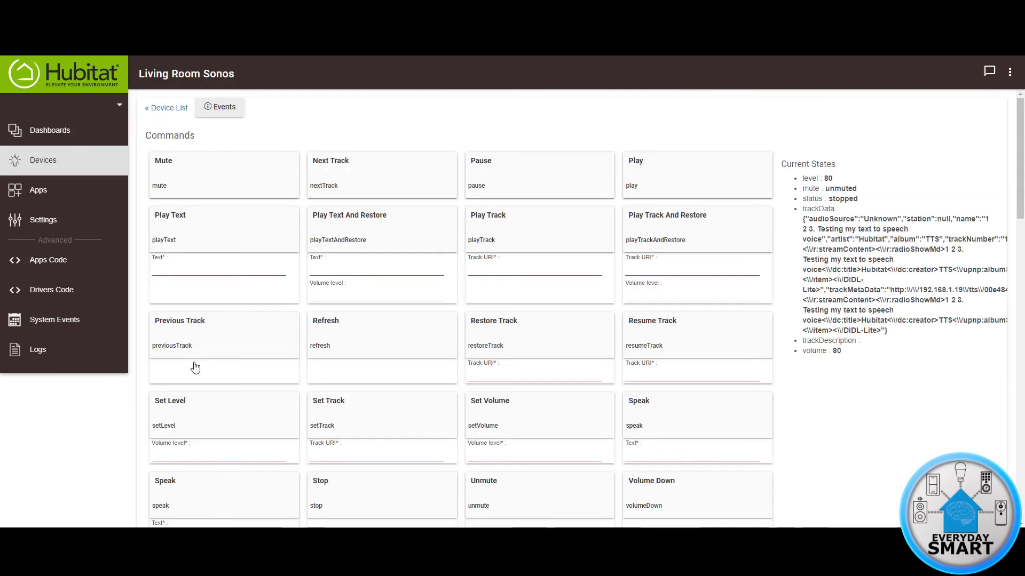
mouse_move(352, 270)
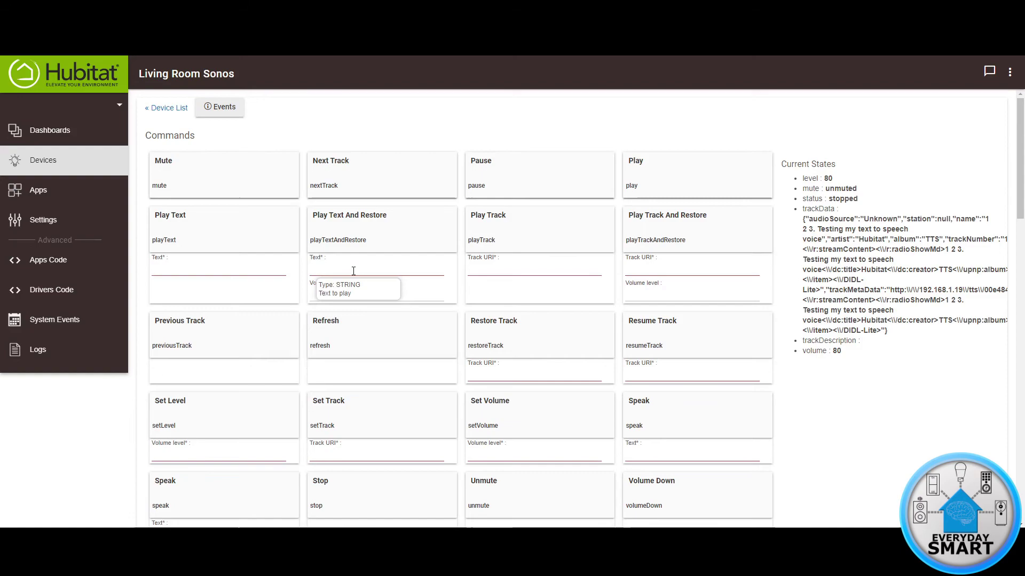
text(1 2 3. Testing my text to speech voice)
click(367, 225)
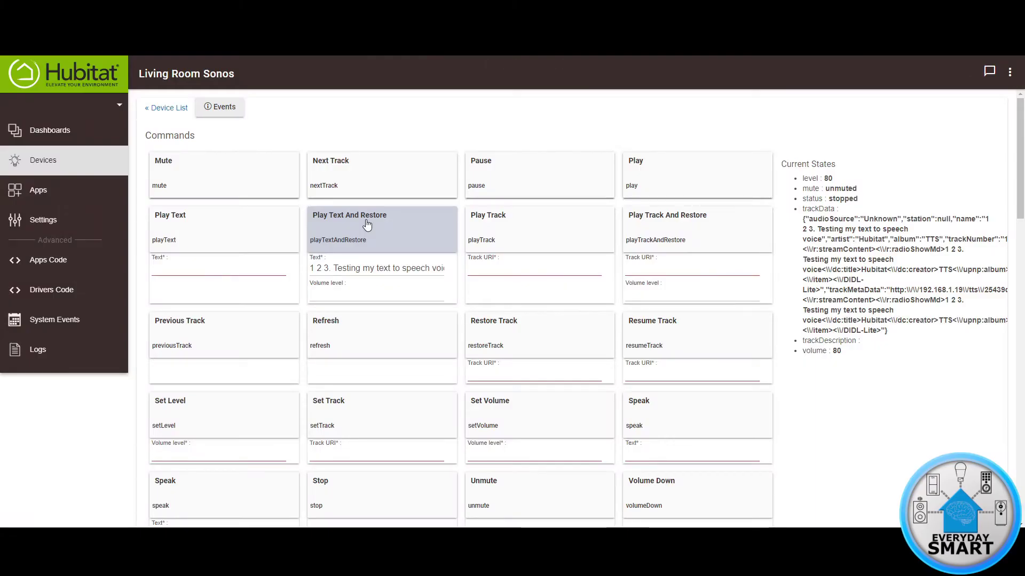
- Return to the hub's home dashboard via the Hubitat logo
click(26, 77)
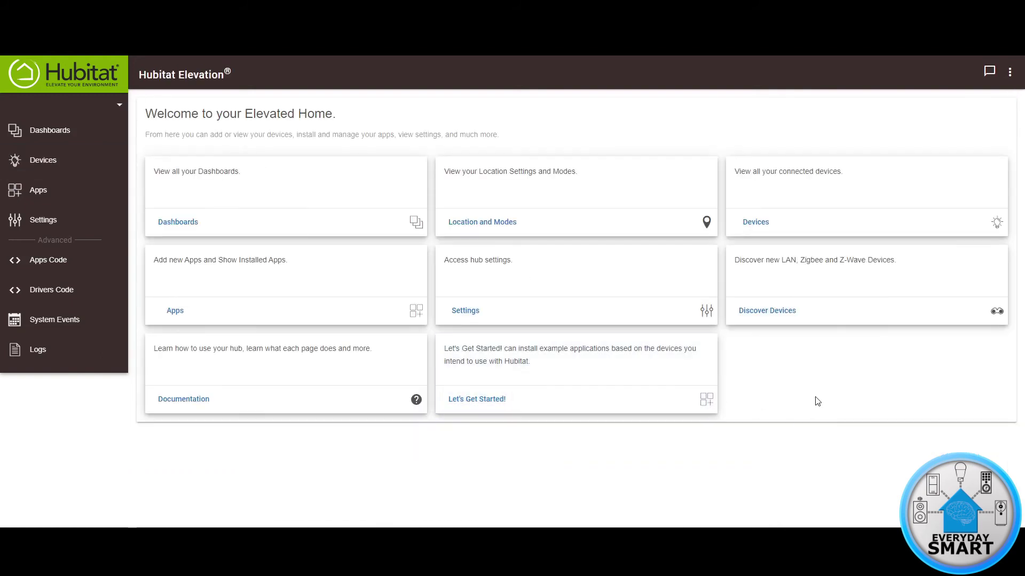